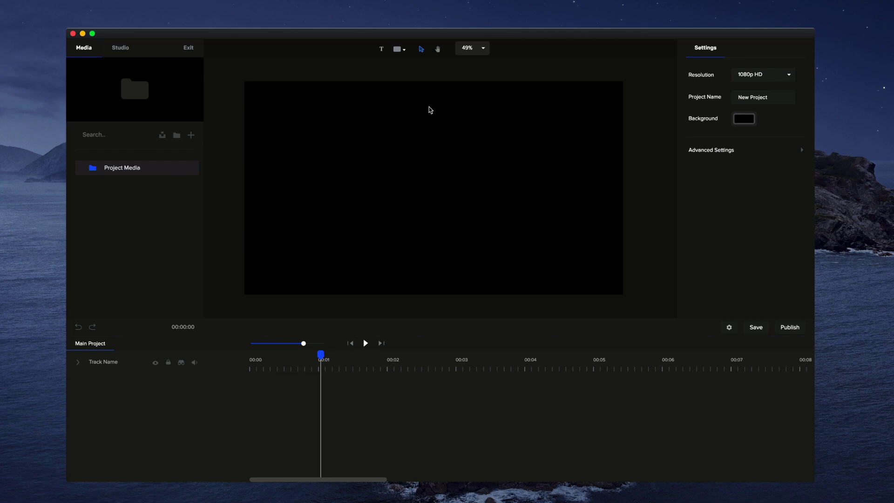
- Open the shape library from the top toolbar
click(399, 55)
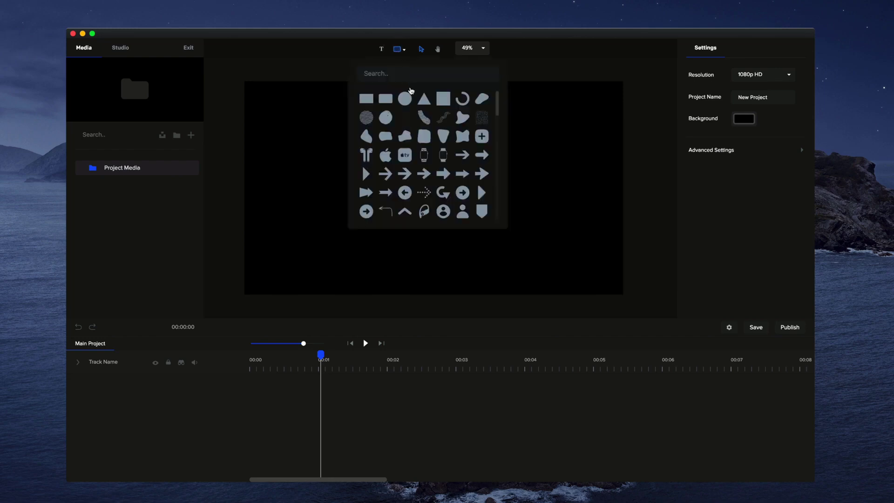
- Add a circle to the canvas and centre it
click(406, 102)
click(534, 202)
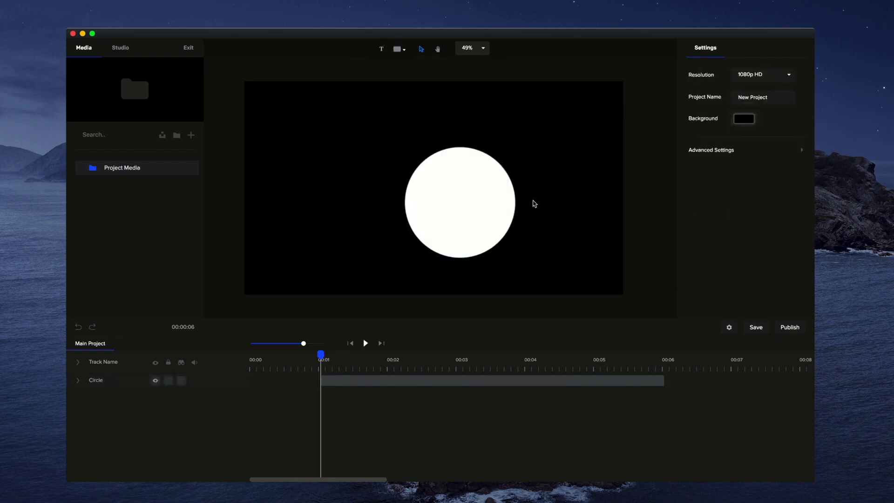
click(489, 231)
click(406, 326)
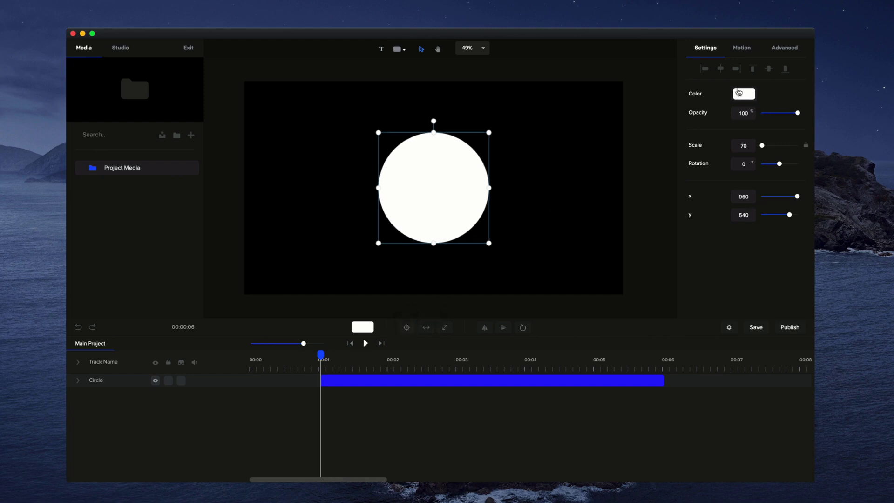
- Fill the circle with a linear gradient from blue to cyan
click(738, 92)
click(733, 73)
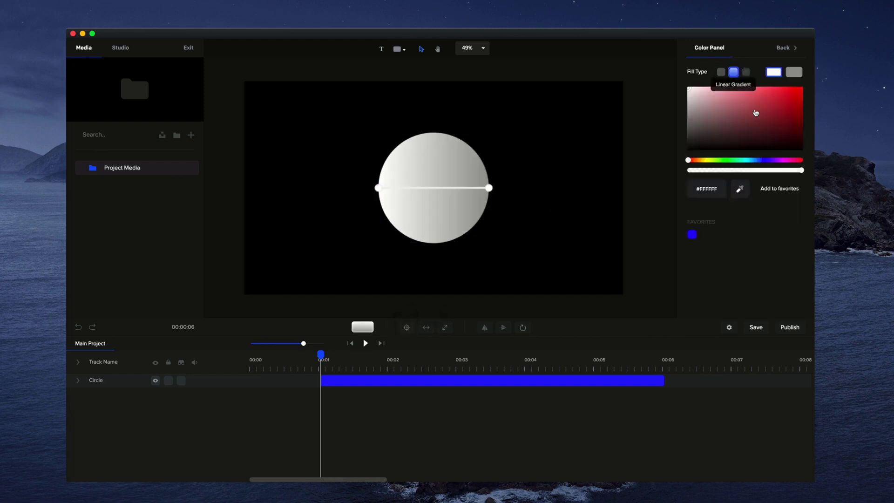
click(764, 161)
click(780, 88)
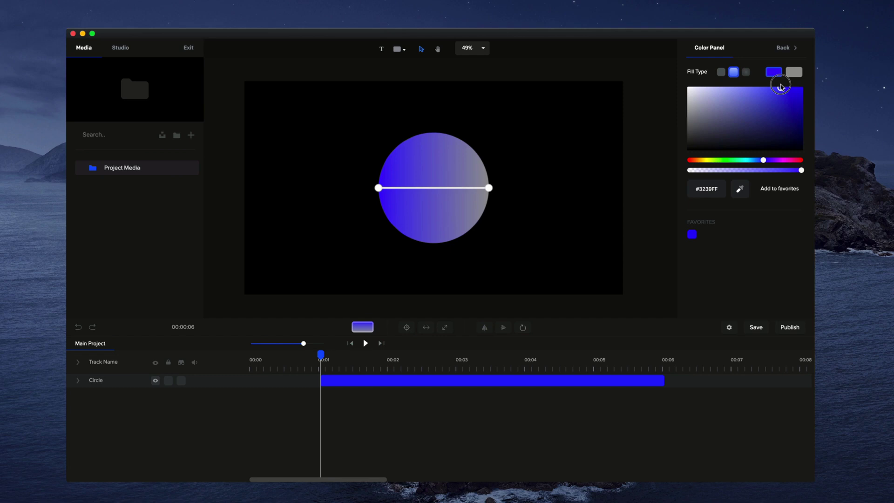
click(794, 72)
click(749, 161)
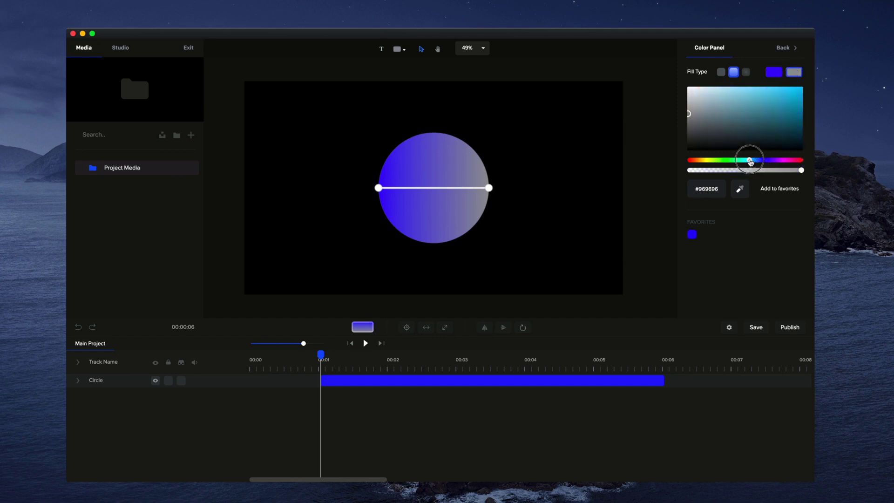
click(801, 89)
click(543, 191)
click(444, 225)
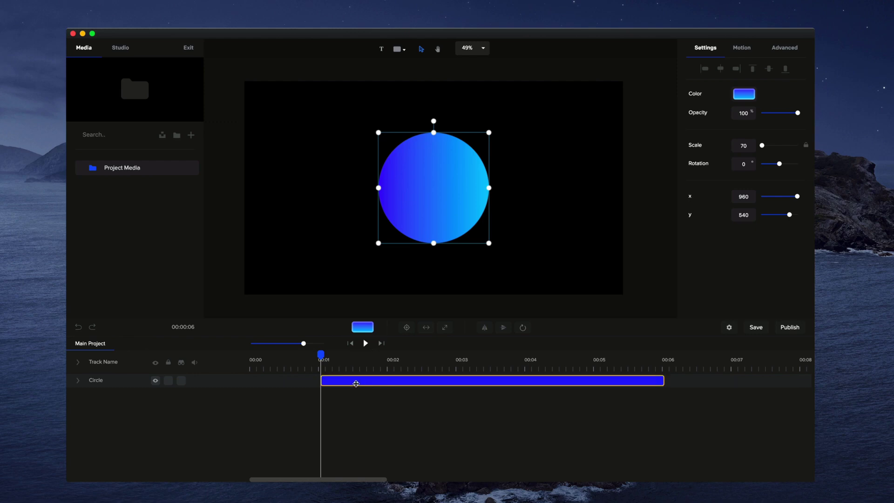
- Move the Circle clip to start at 00:00 and expand its track
drag(355, 382, 284, 380)
click(350, 343)
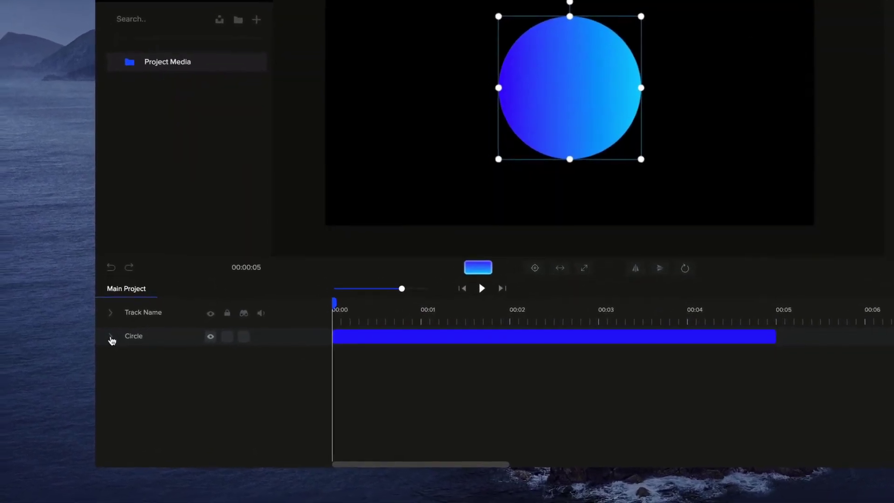
click(111, 337)
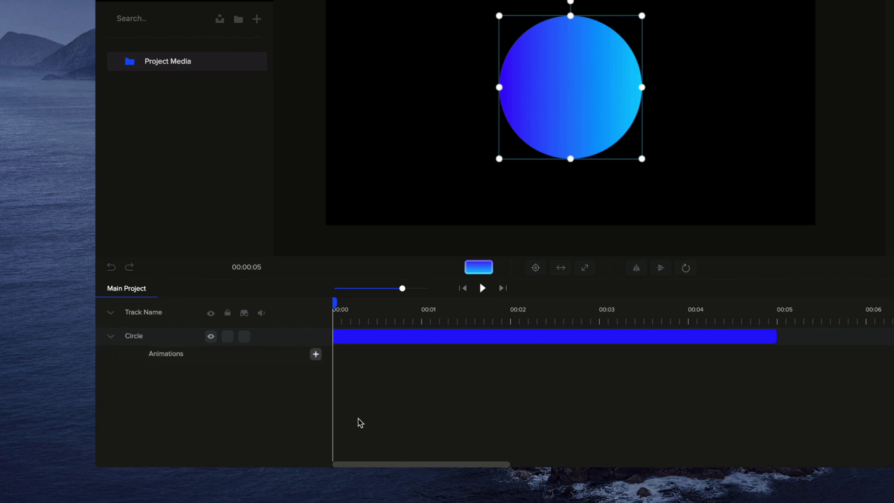
- Add a Custom Scale animation lasting about one second
click(317, 356)
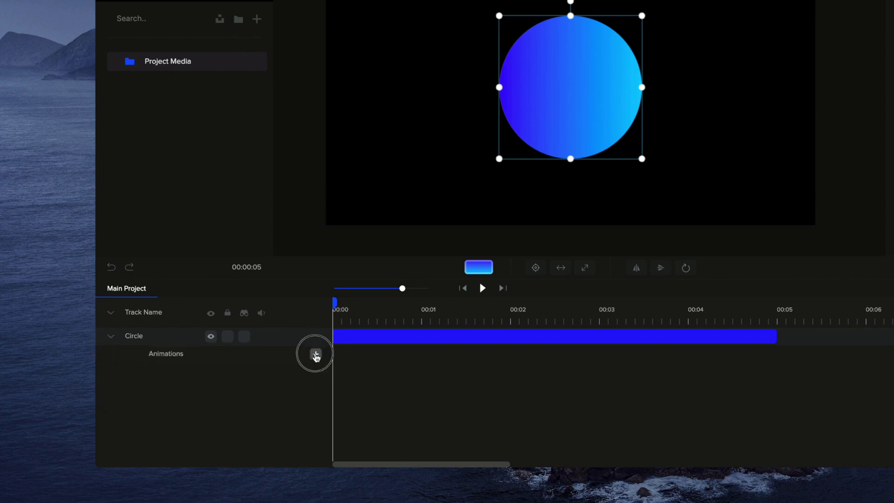
click(443, 237)
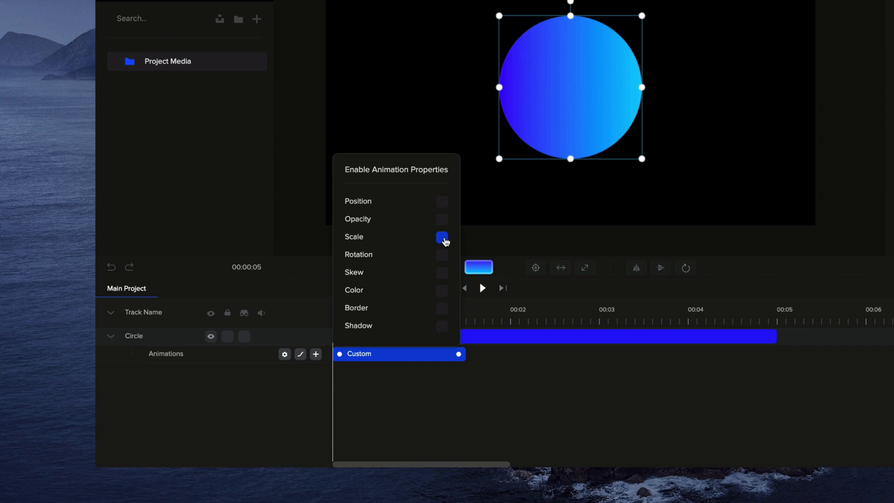
drag(459, 354, 420, 353)
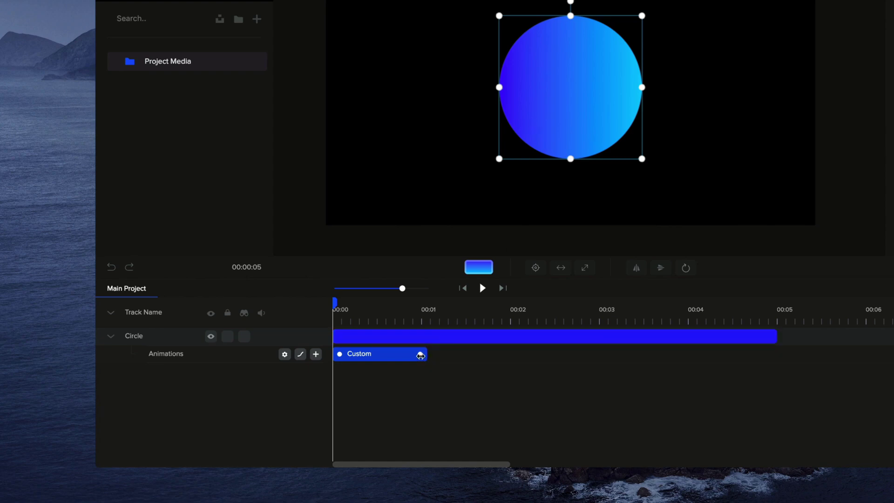
- Set the circle's scale at 00:00 to 30, so it grows to about 70
drag(420, 355, 417, 354)
drag(335, 304, 325, 320)
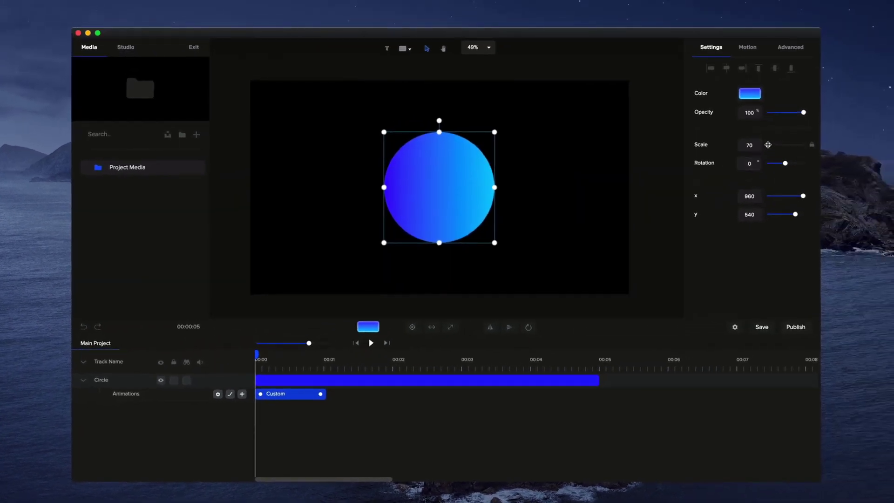
drag(768, 145, 766, 145)
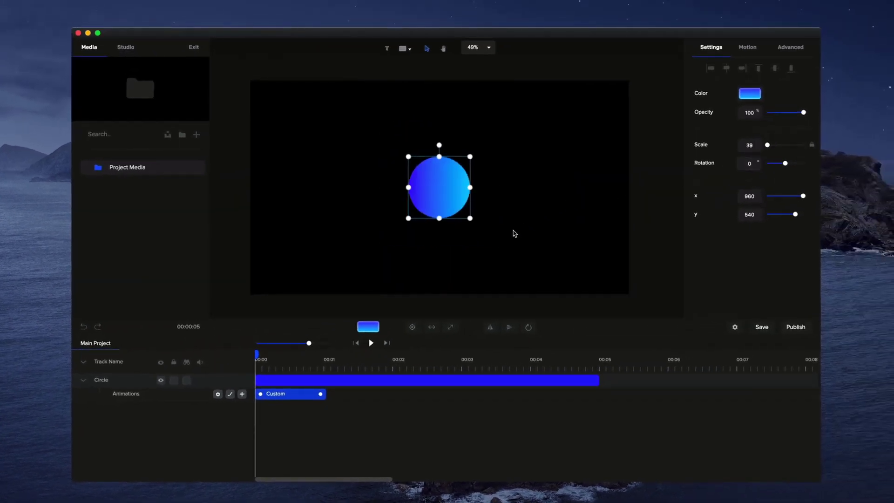
mouse_move(259, 357)
mouse_down()
mouse_move(345, 359)
mouse_move(228, 356)
mouse_move(337, 365)
mouse_up()
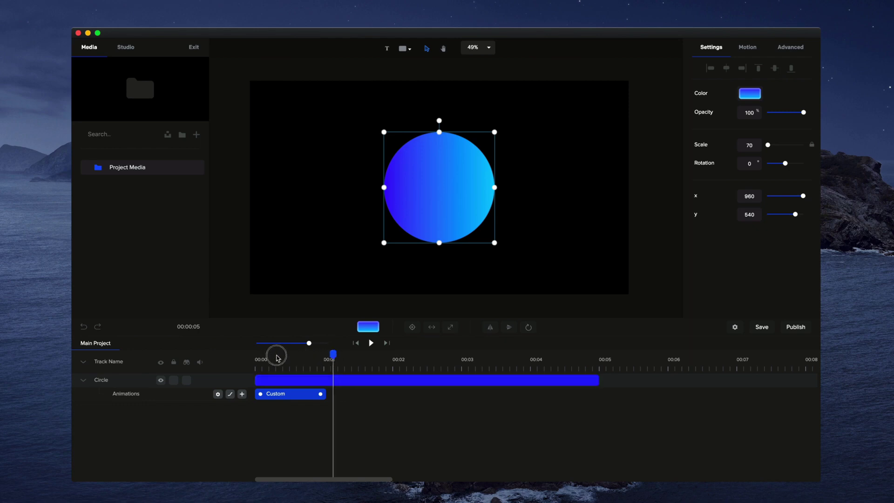
drag(275, 360, 249, 357)
double_click(751, 145)
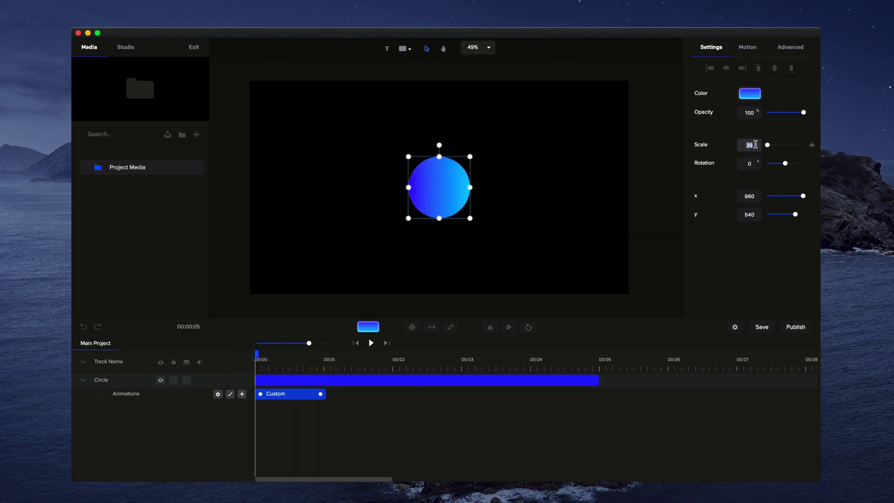
click(411, 250)
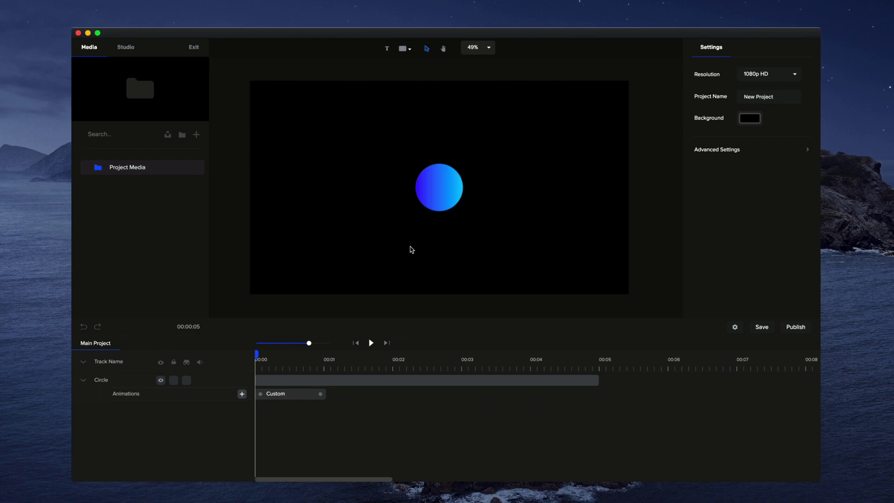
- Give the Custom animation Power2 easing on both ends and preview it
click(290, 394)
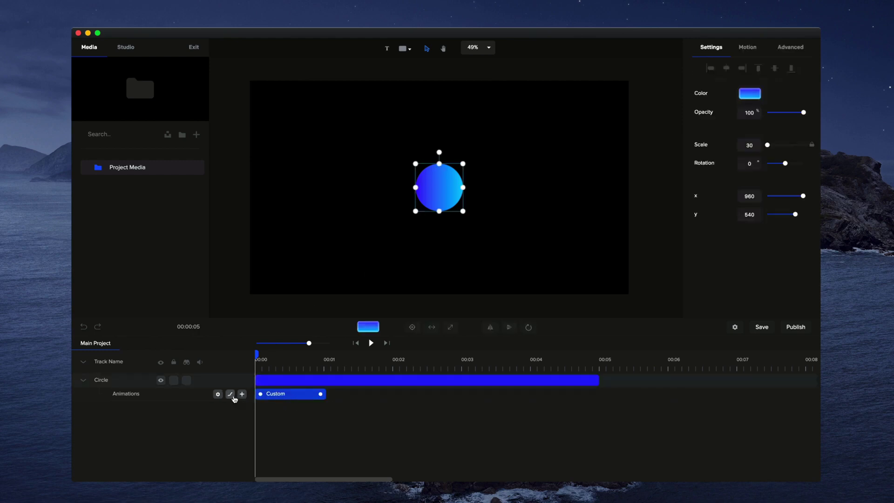
click(231, 394)
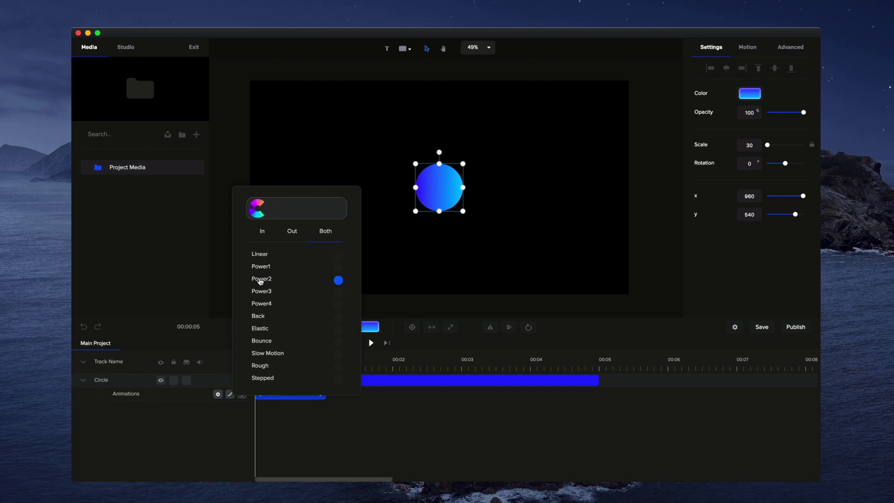
click(356, 457)
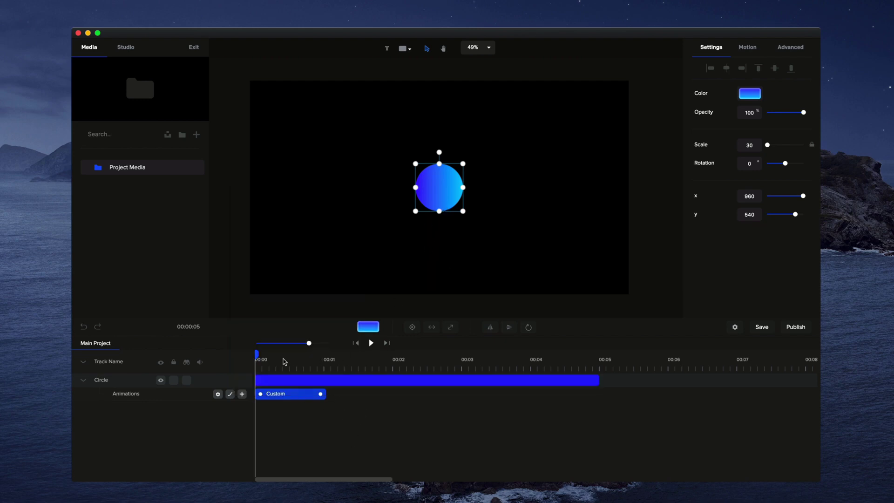
click(372, 343)
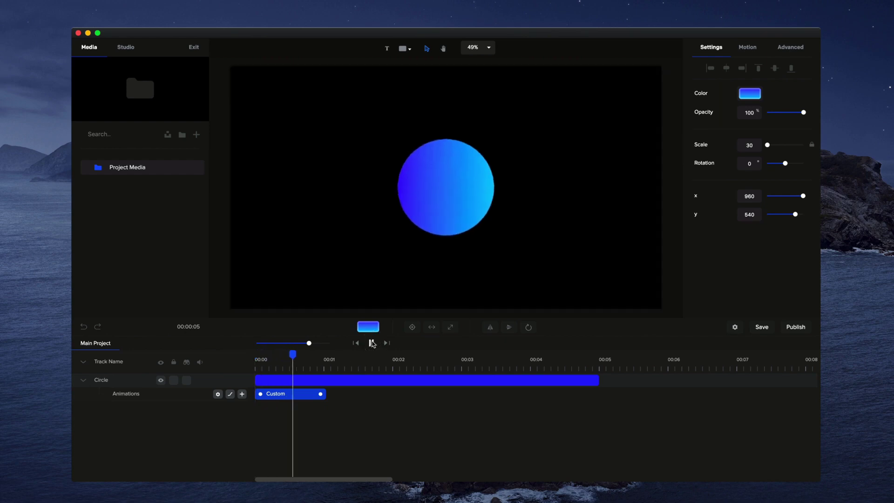
- Add four reversed duplicates of the Custom animation and extend the Circle clip over them
right_click(290, 395)
click(315, 369)
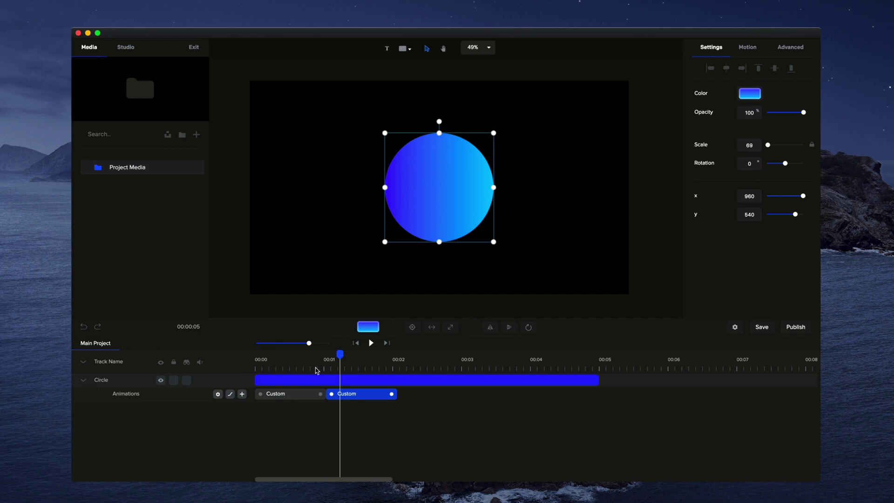
right_click(371, 397)
click(401, 368)
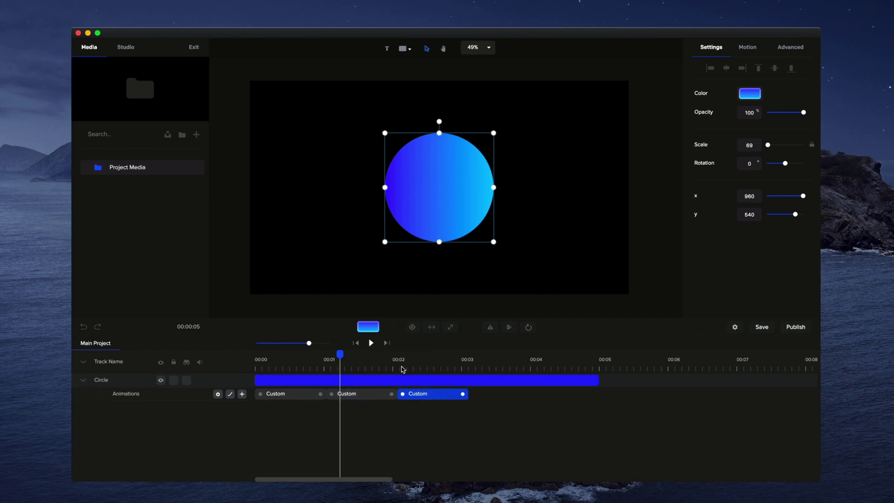
right_click(431, 396)
click(444, 370)
right_click(496, 400)
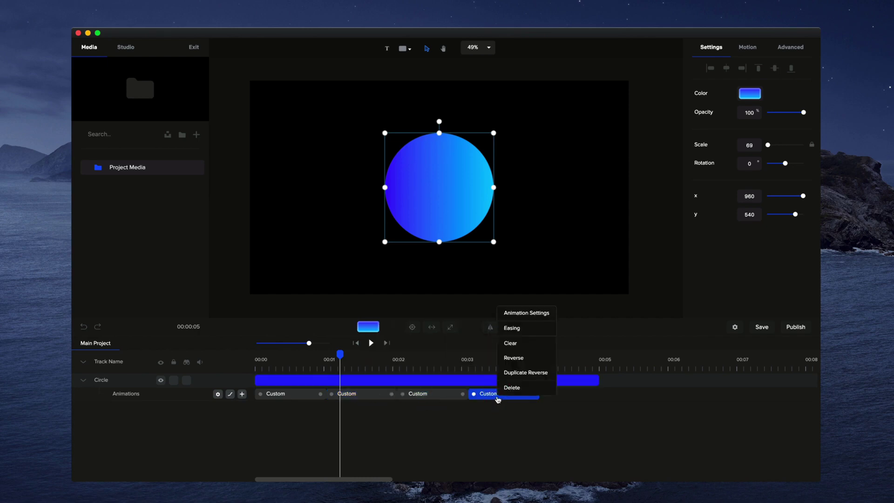
click(511, 370)
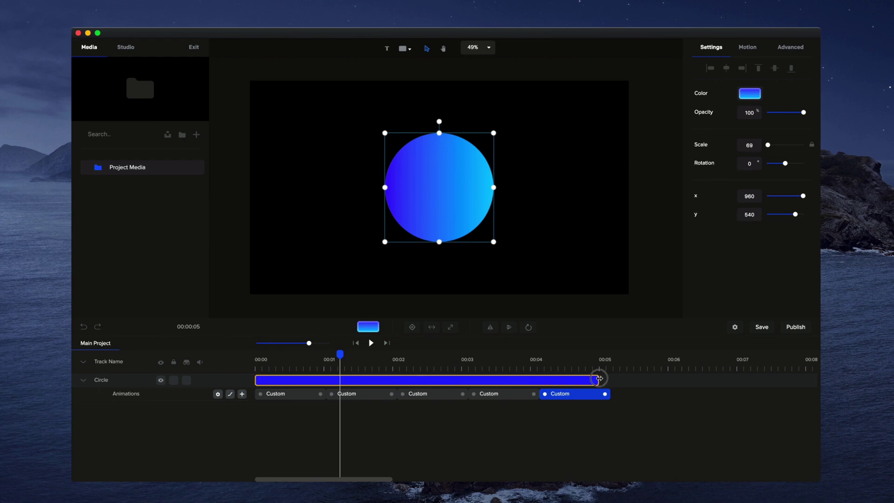
drag(600, 380, 610, 380)
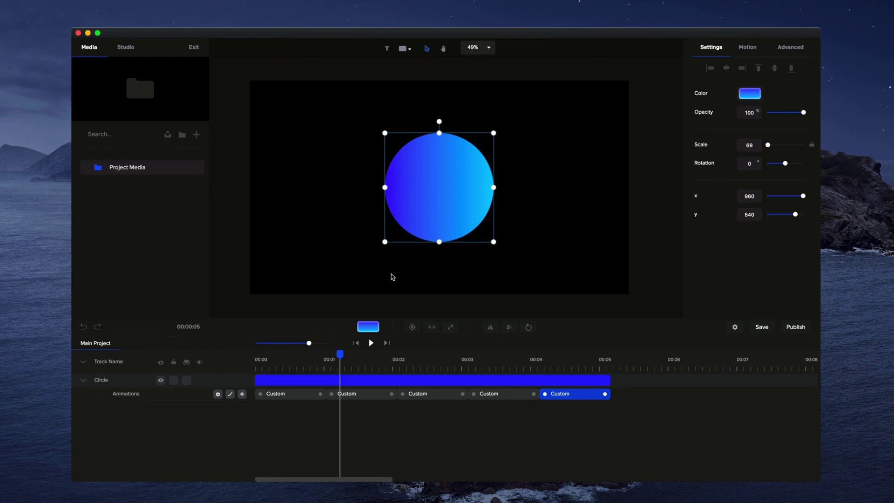
- Play the looping animation from the start and view the Motion presets
drag(342, 355, 257, 354)
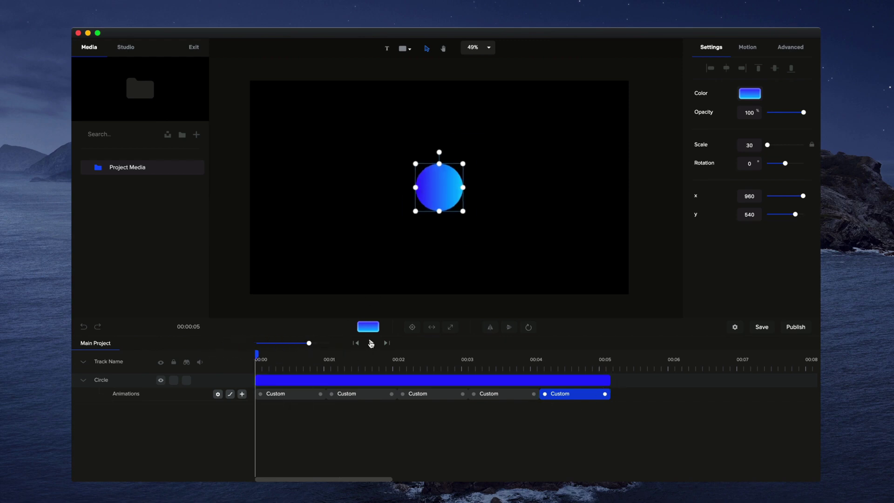
click(371, 343)
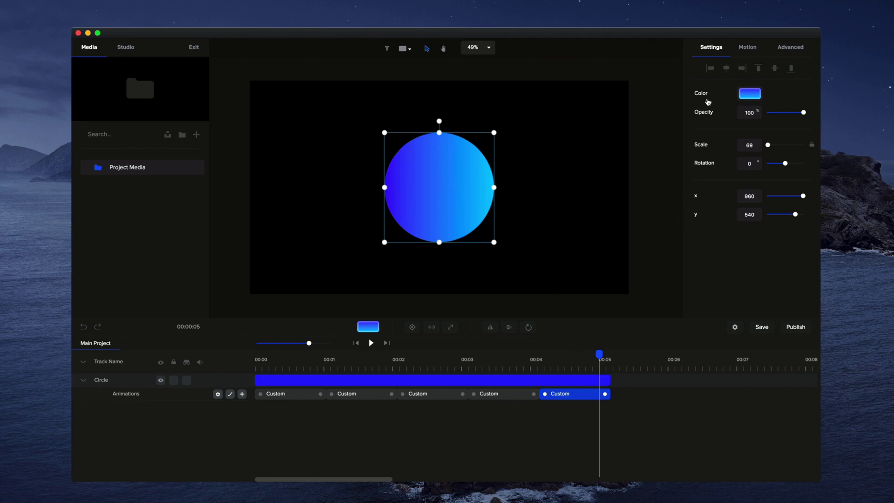
click(747, 55)
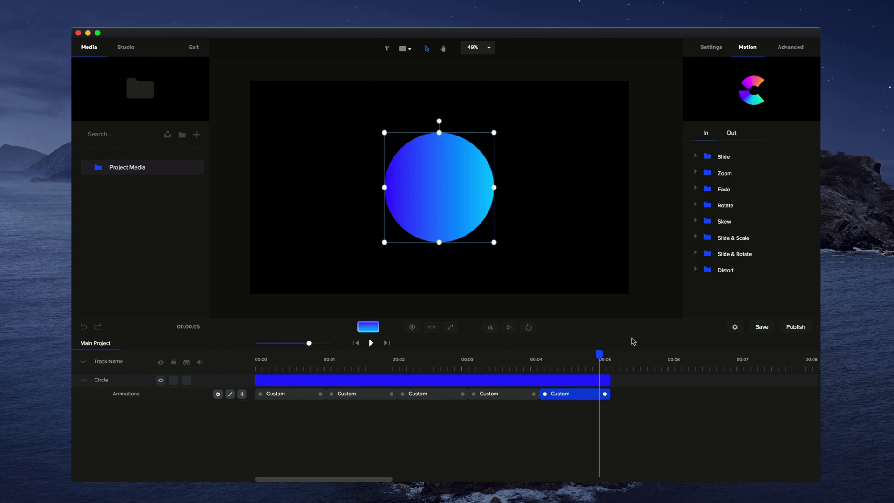
- Rewind to 00:00, collapse the Circle track and deselect the circle
drag(602, 353, 196, 388)
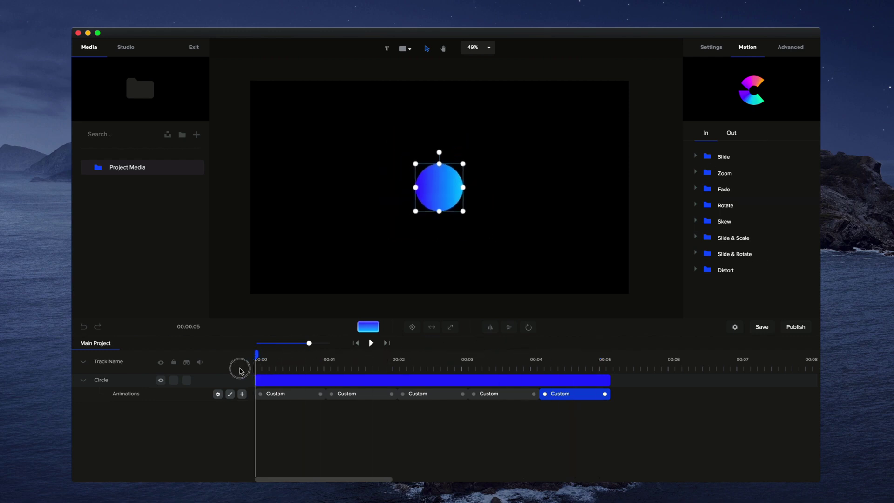
click(88, 381)
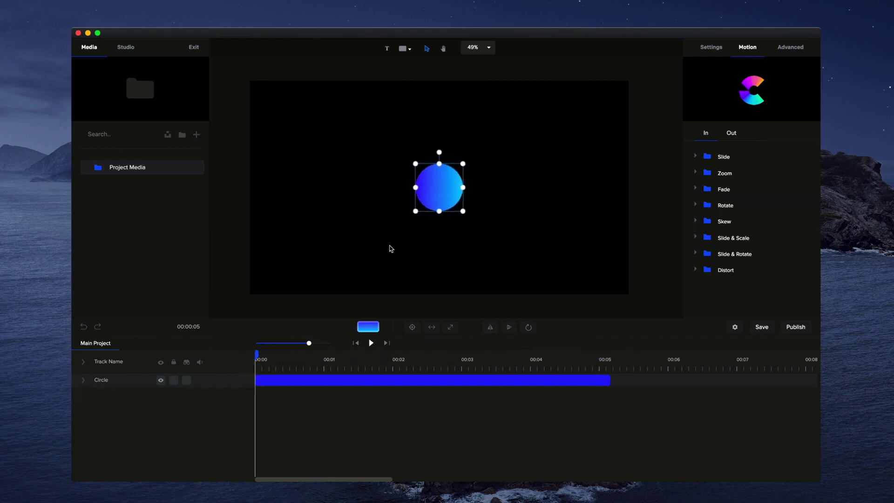
click(466, 234)
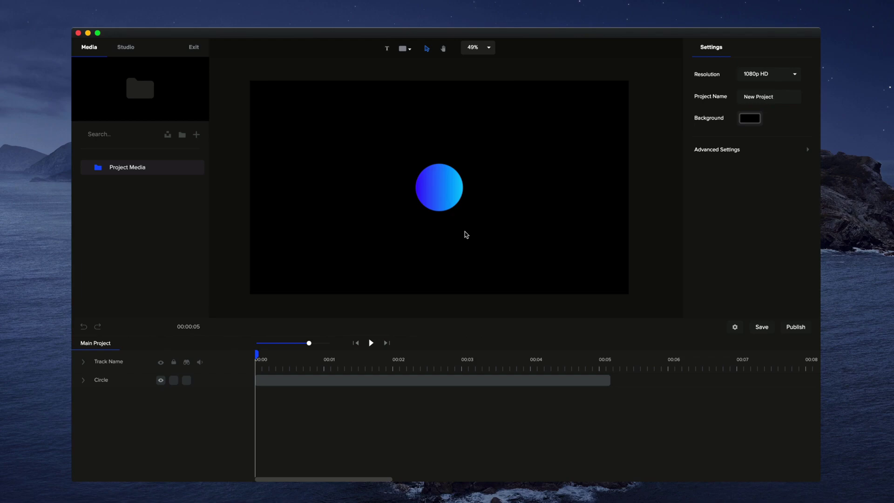